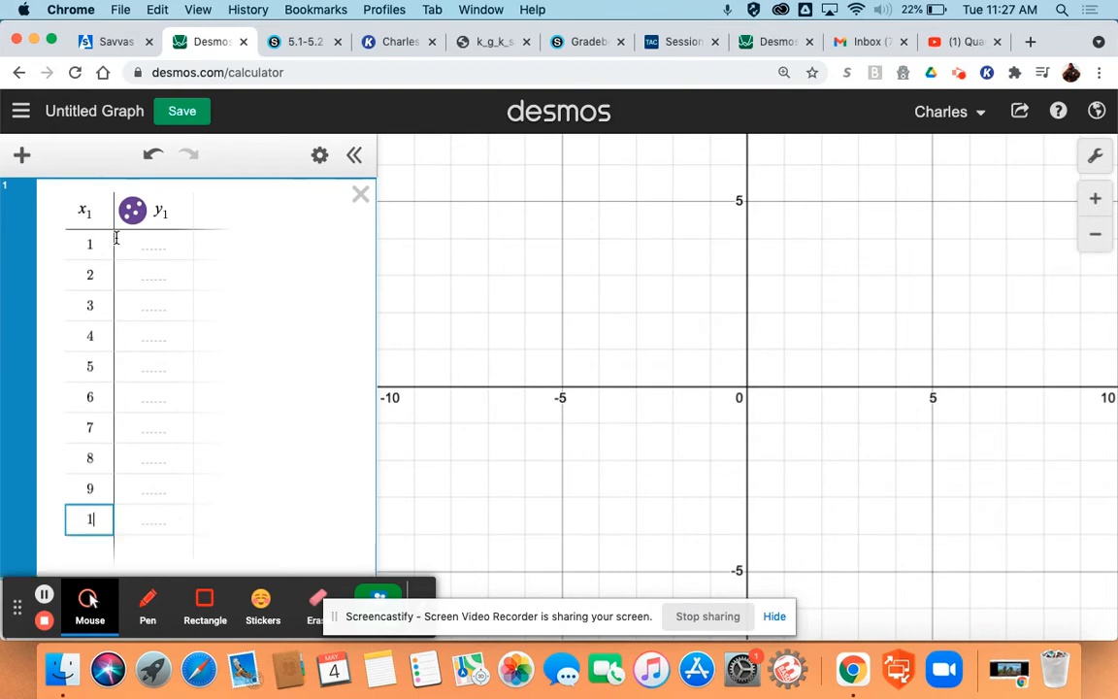
Fill in the y₁ values 1.75, 2.71 and 3.52 for x₁ = 1 to 3 in the data table
click(161, 244)
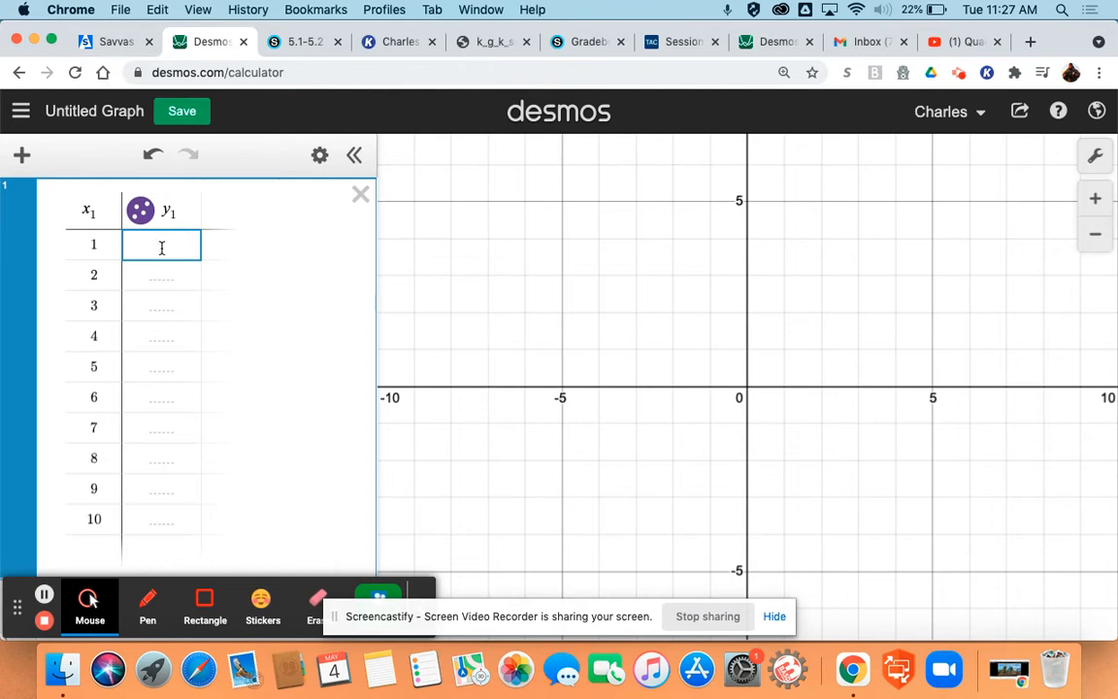
text(1.75)
key(Return)
text(2.71)
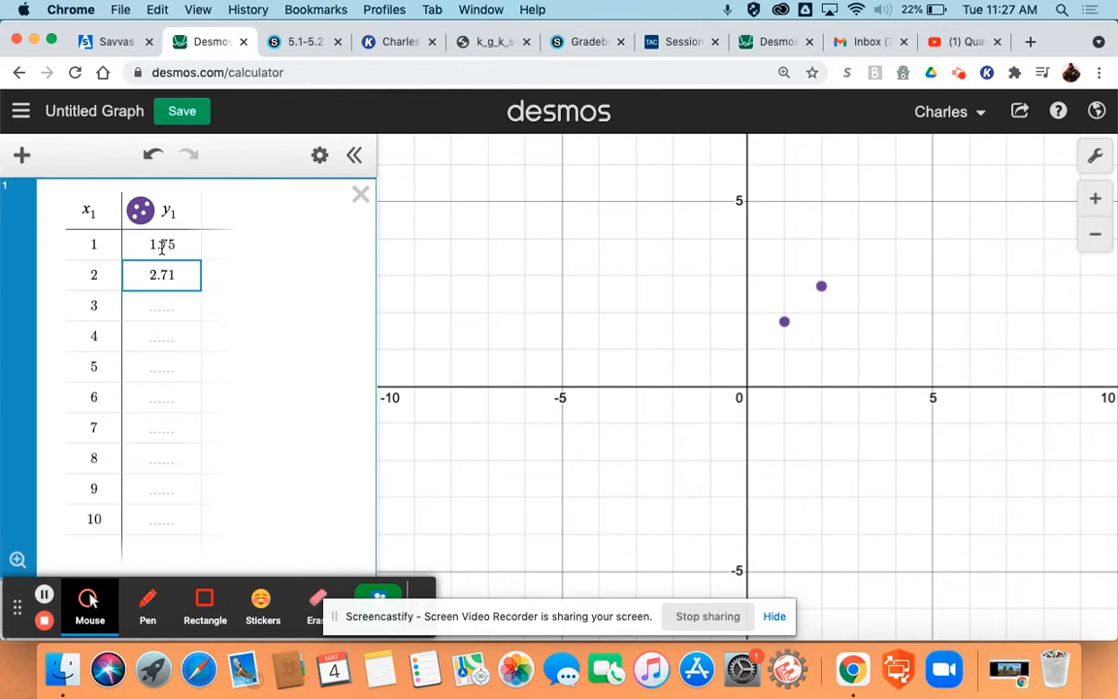
key(Return)
text(3)
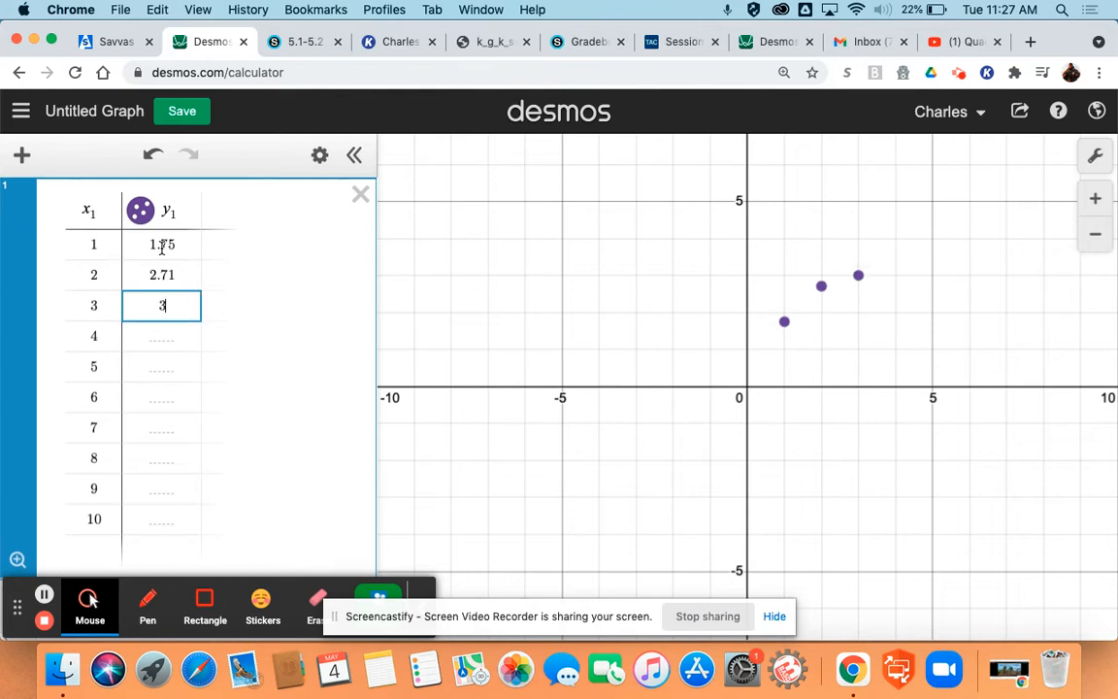
text(.52)
key(Return)
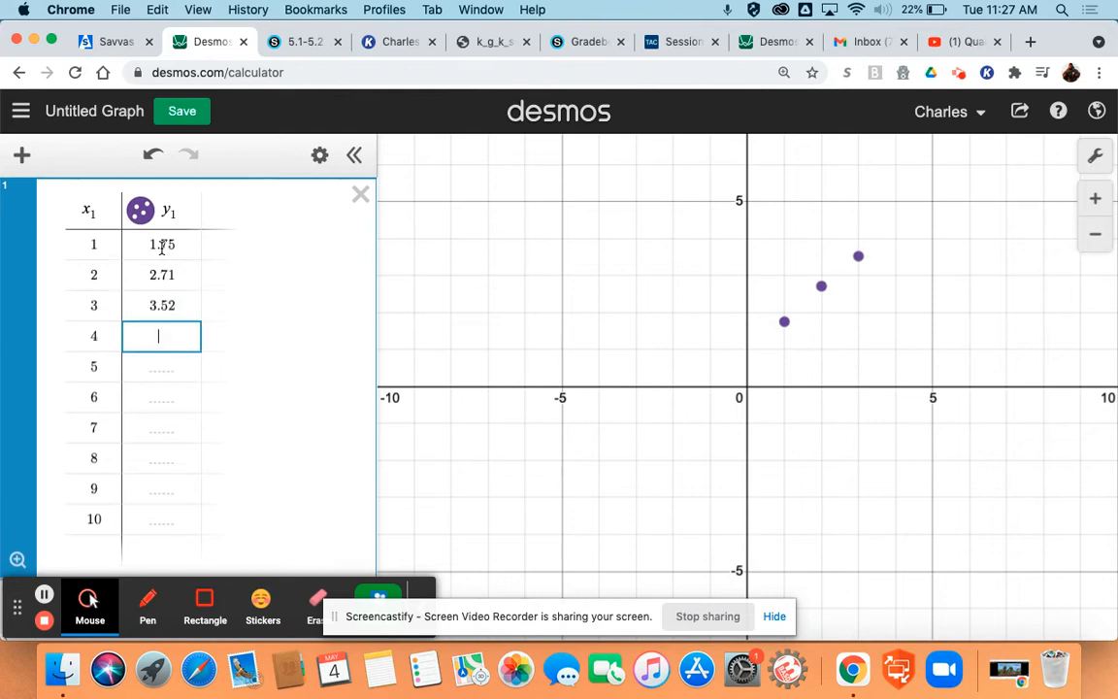
Enter 4.28, 5.45 and 6.12 as the y₁ values for x₁ = 4 to 6
text(4.28)
key(Return)
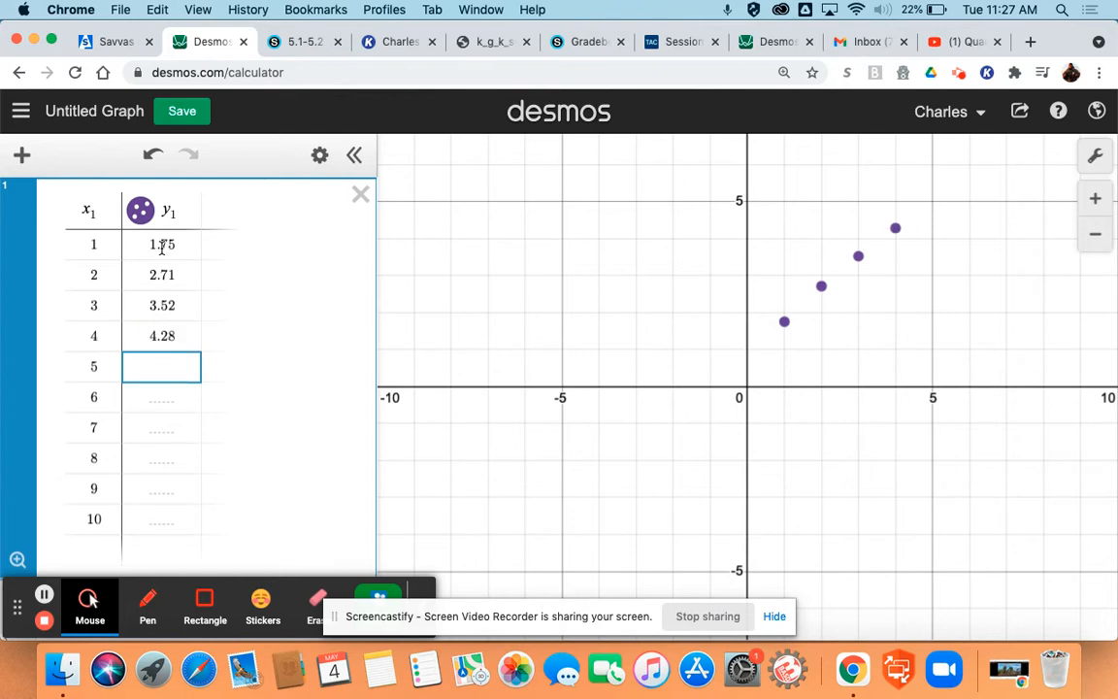
text(5.45)
key(Return)
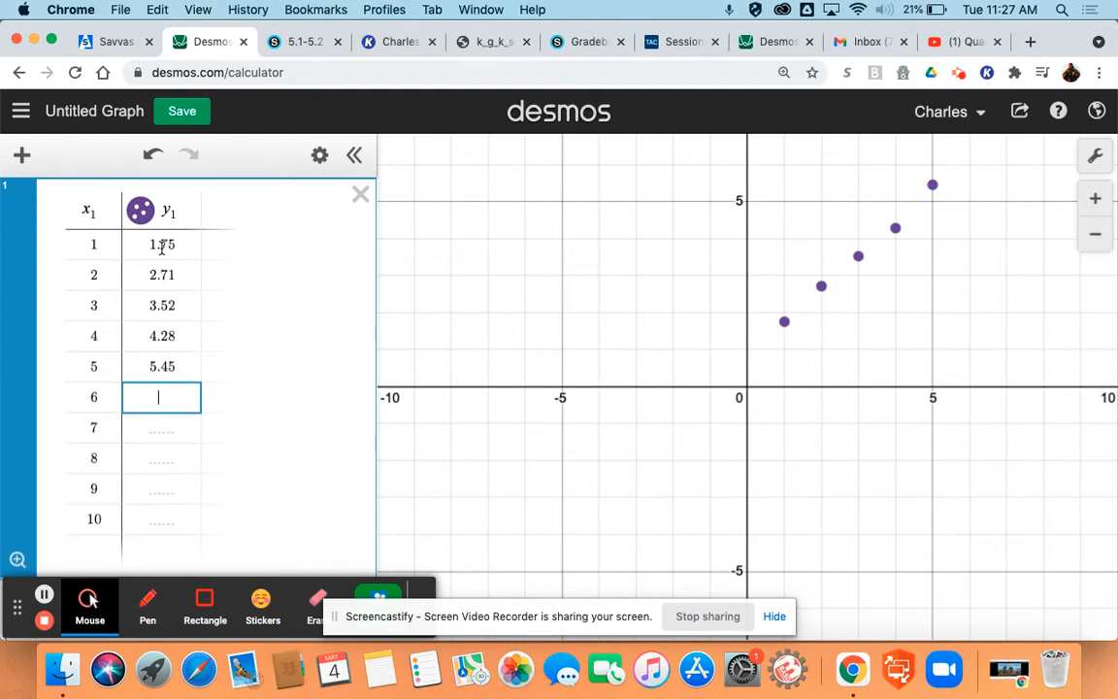
text(6.12)
key(Return)
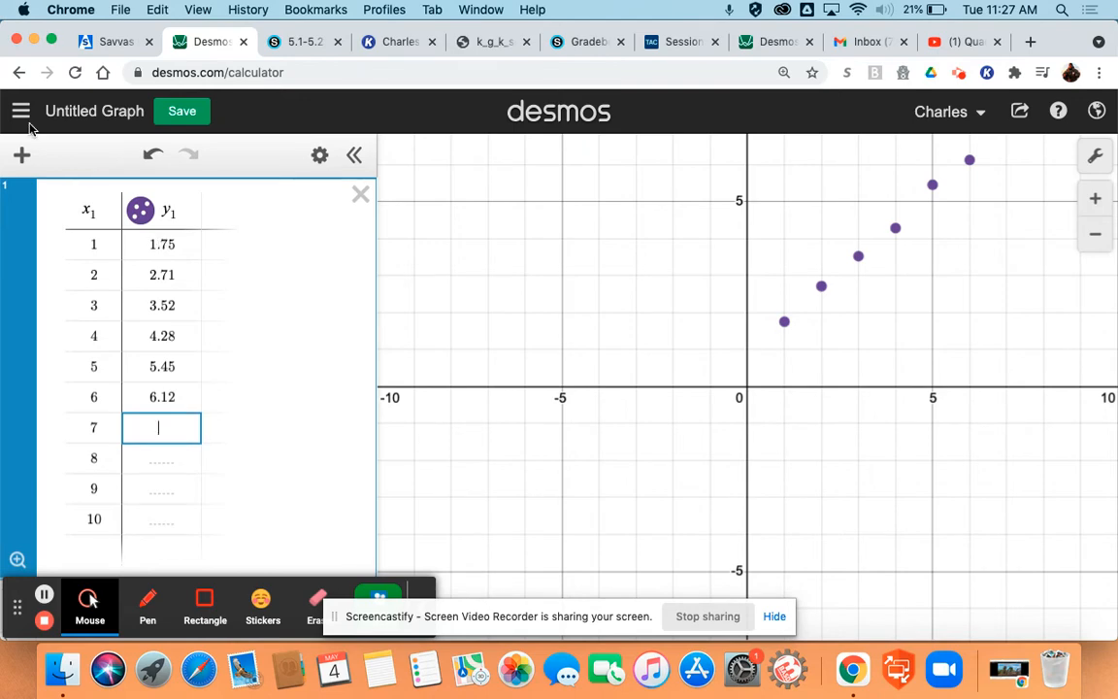
Check the remaining discus points in the Savvas example, and enter y₁ values 6.79, 7.34, 7.99 and 8.55 for x₁ = 7 to 10
click(111, 41)
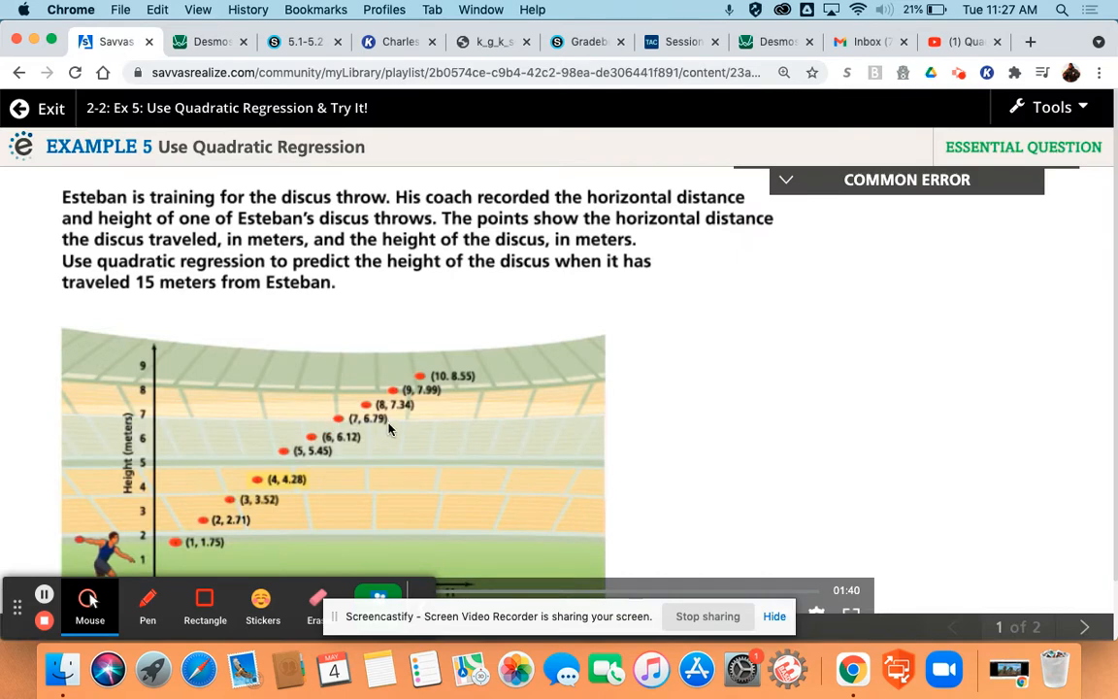
click(206, 42)
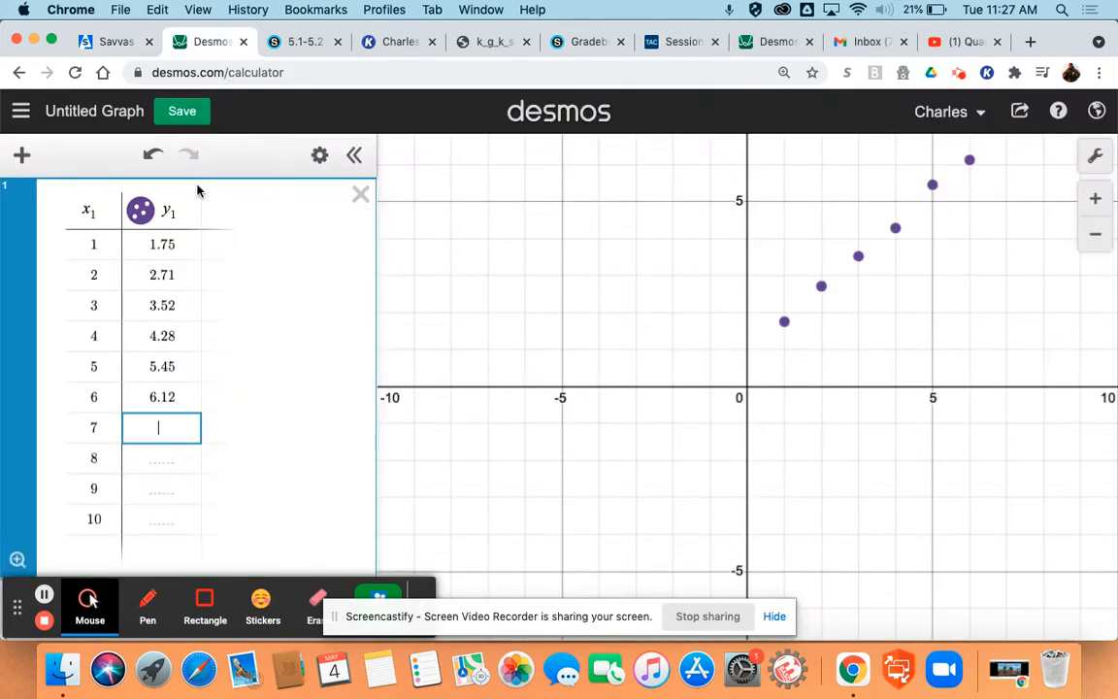
text(6.79)
key(Return)
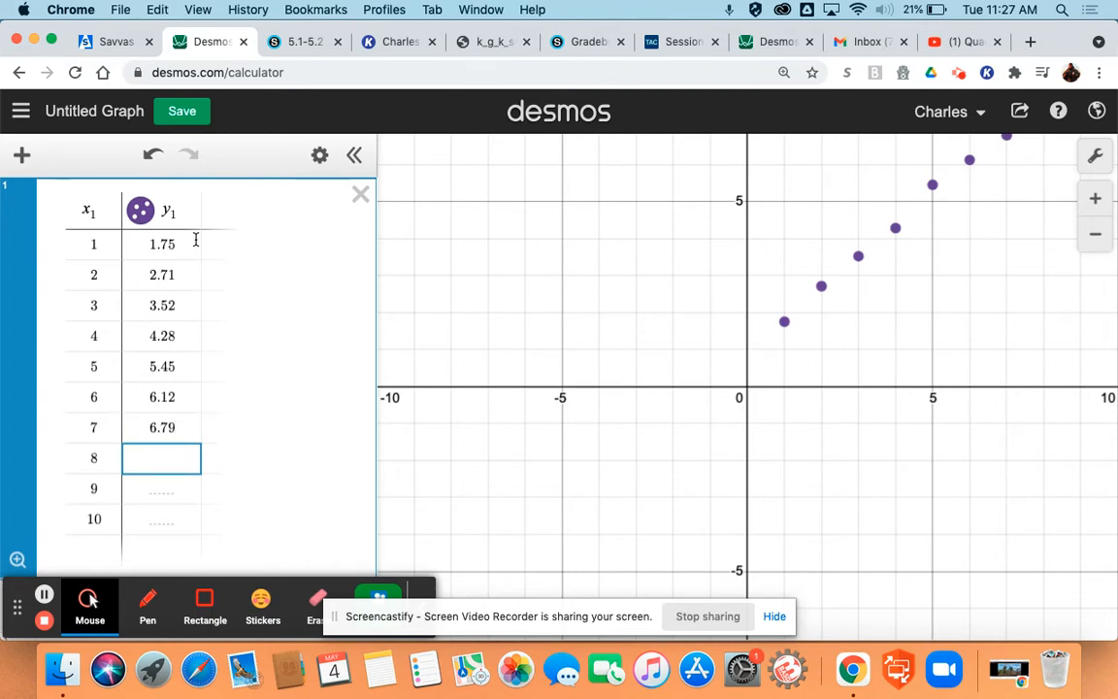
text(7.34)
key(Return)
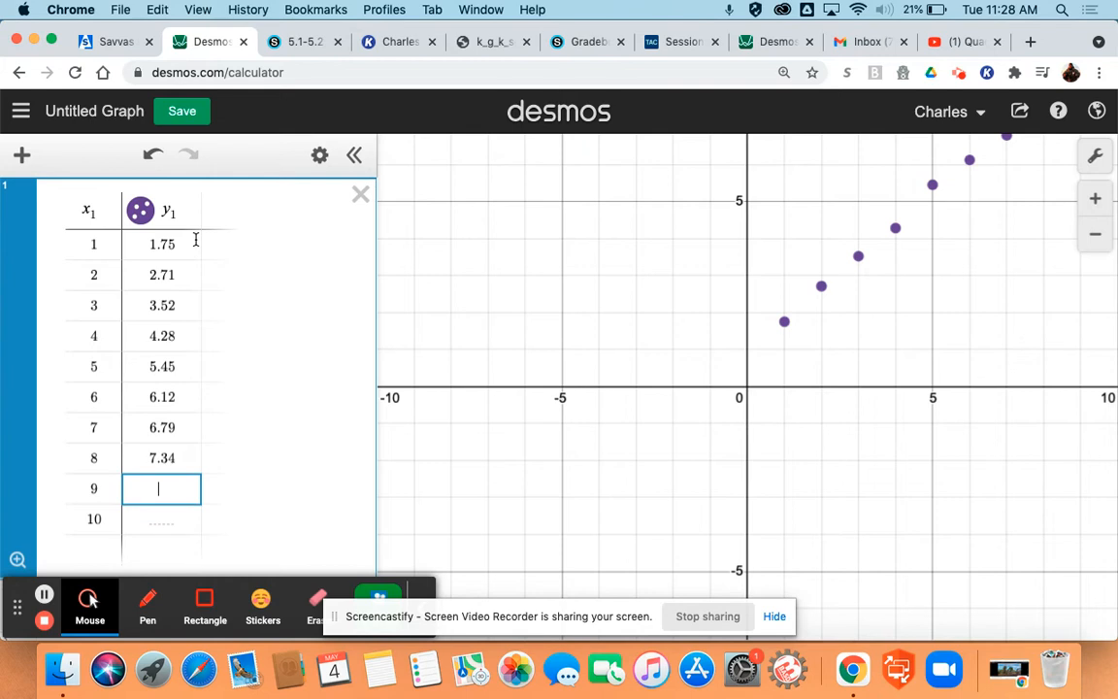
text(7.99)
key(Return)
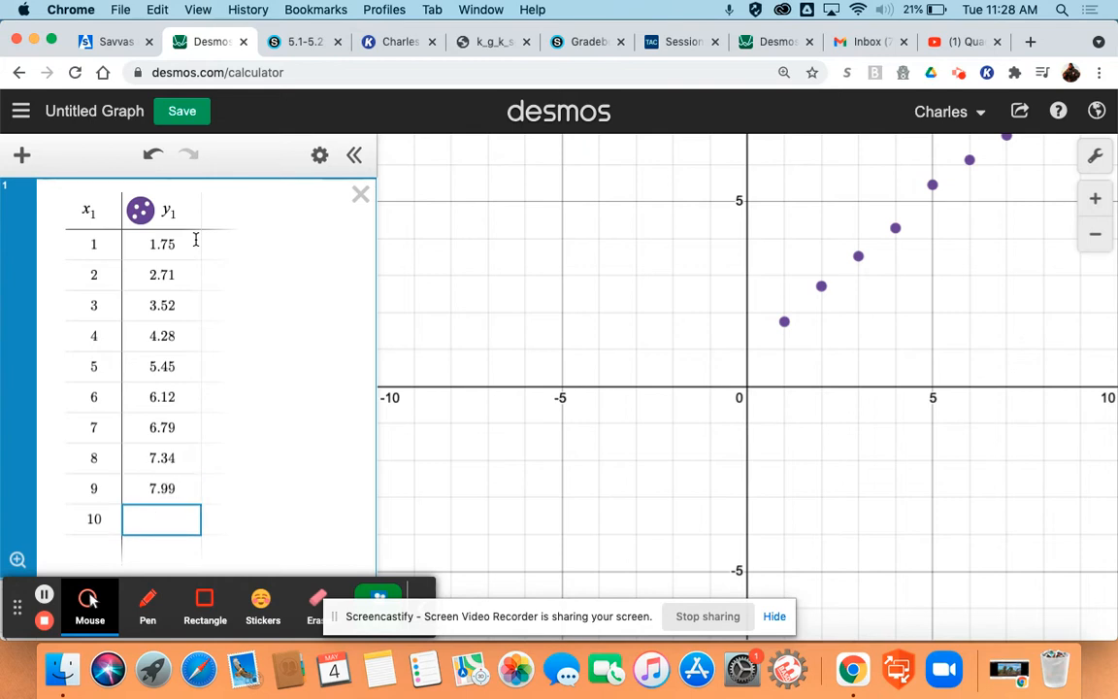
text(8.55)
Review the entered y₁ values one by one from row 10 back up to row 1
key(Up)
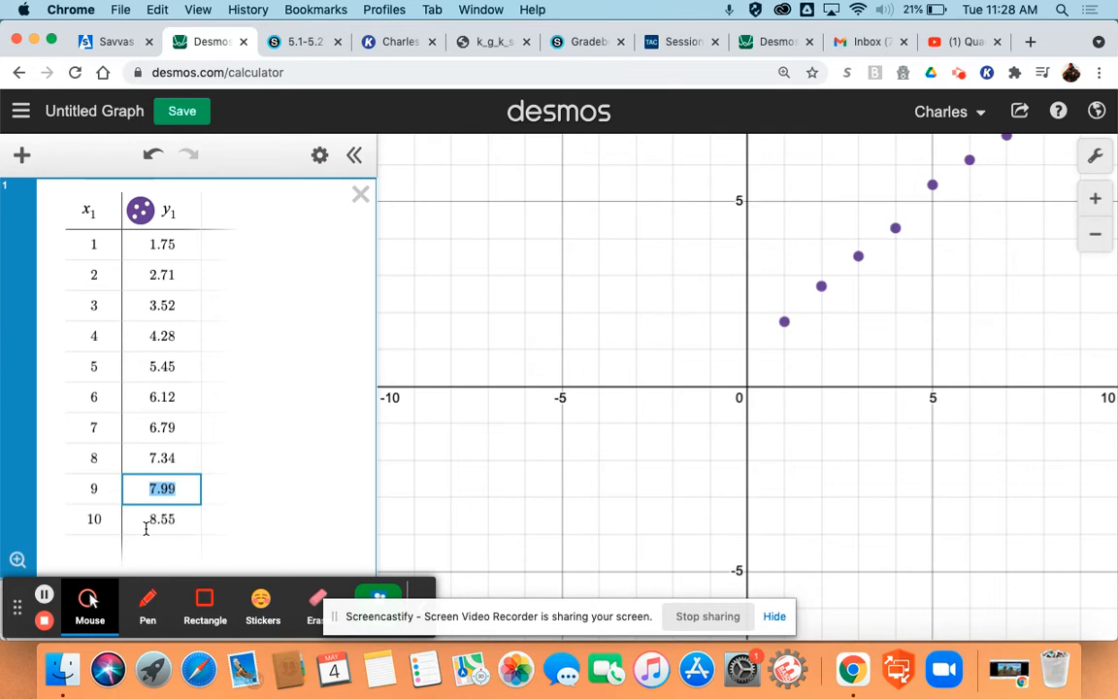
key(Up)
key(Up)
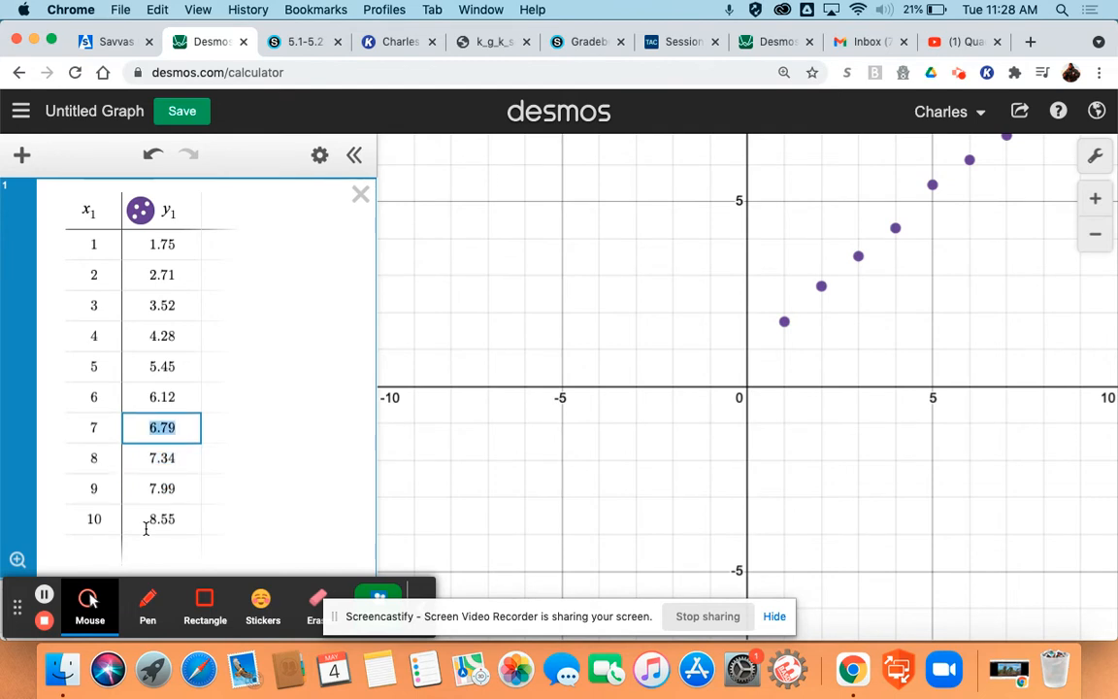
key(Up)
key(Up)
key(Up)
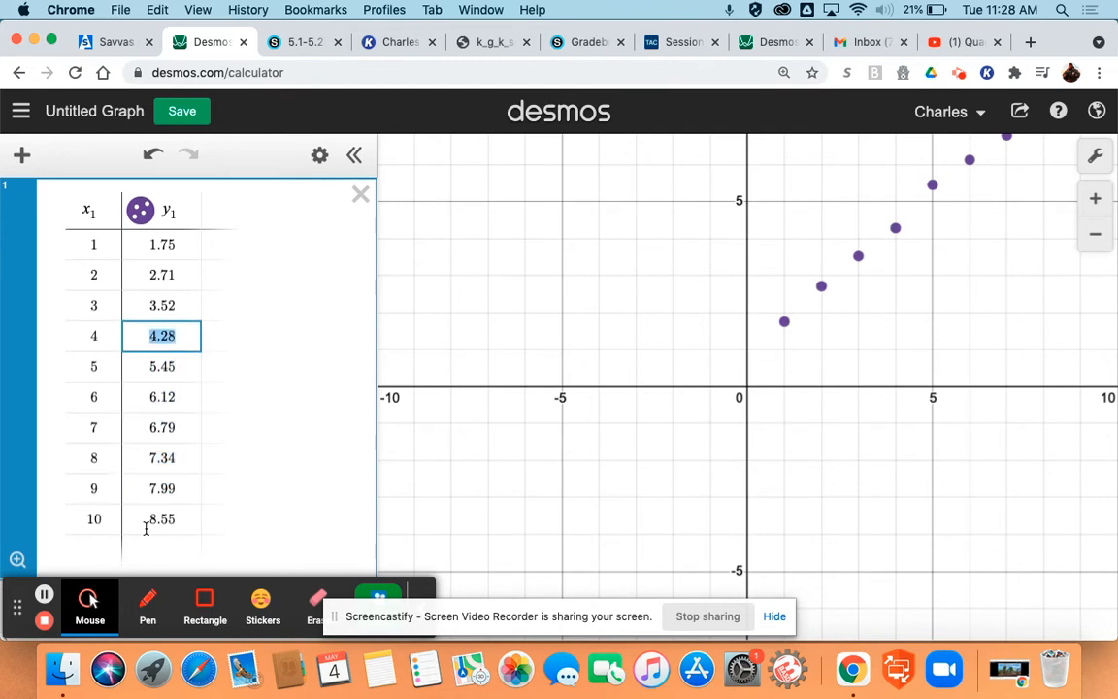
key(Up)
key(Up)
key(Up)
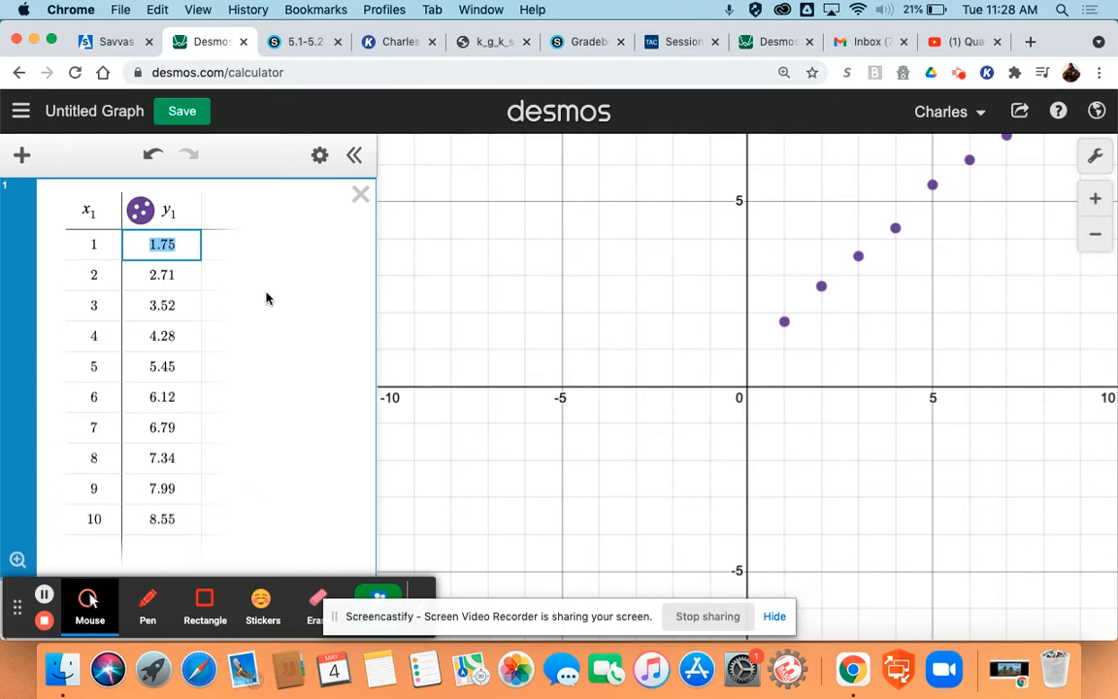
Fit the graph window to all ten plotted data points
drag(900, 326, 711, 421)
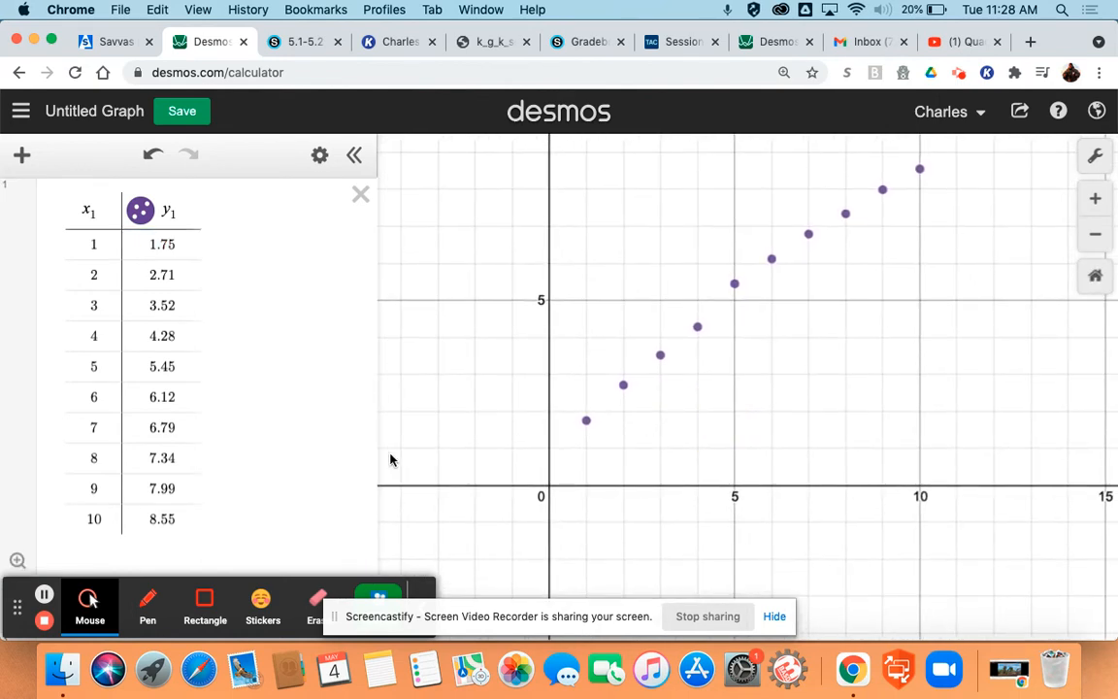
click(17, 563)
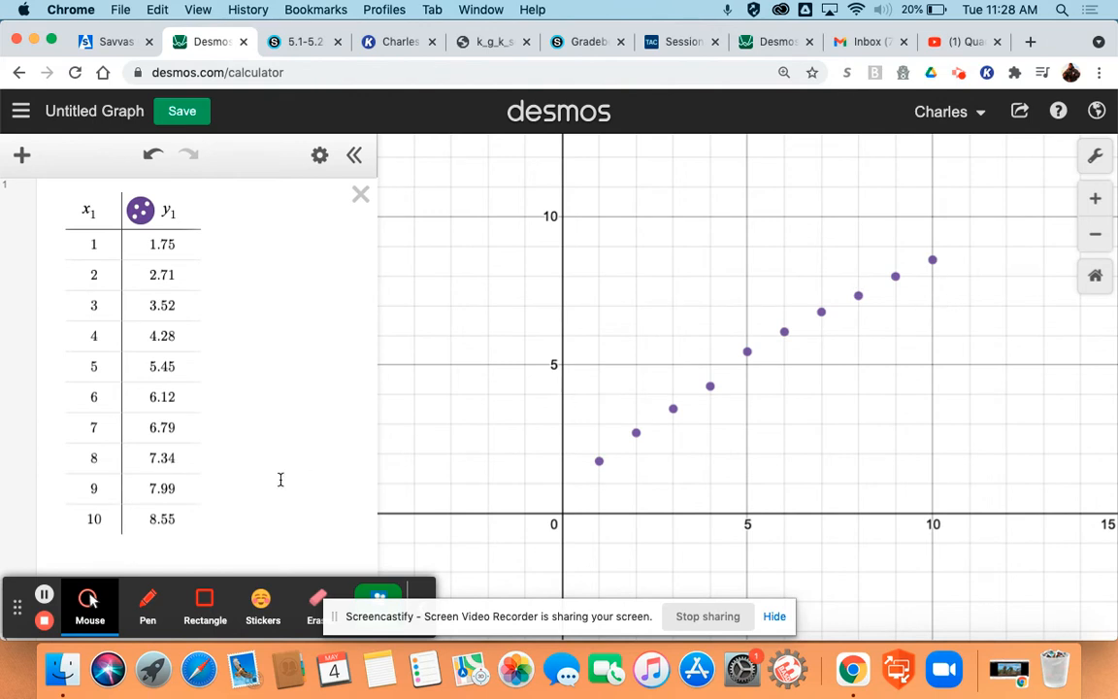
Add the quadratic regression y₁ ~ ax₁² + bx₁ + c in the empty expression below the table and bring up its parameters
scroll(287, 414, down, 3)
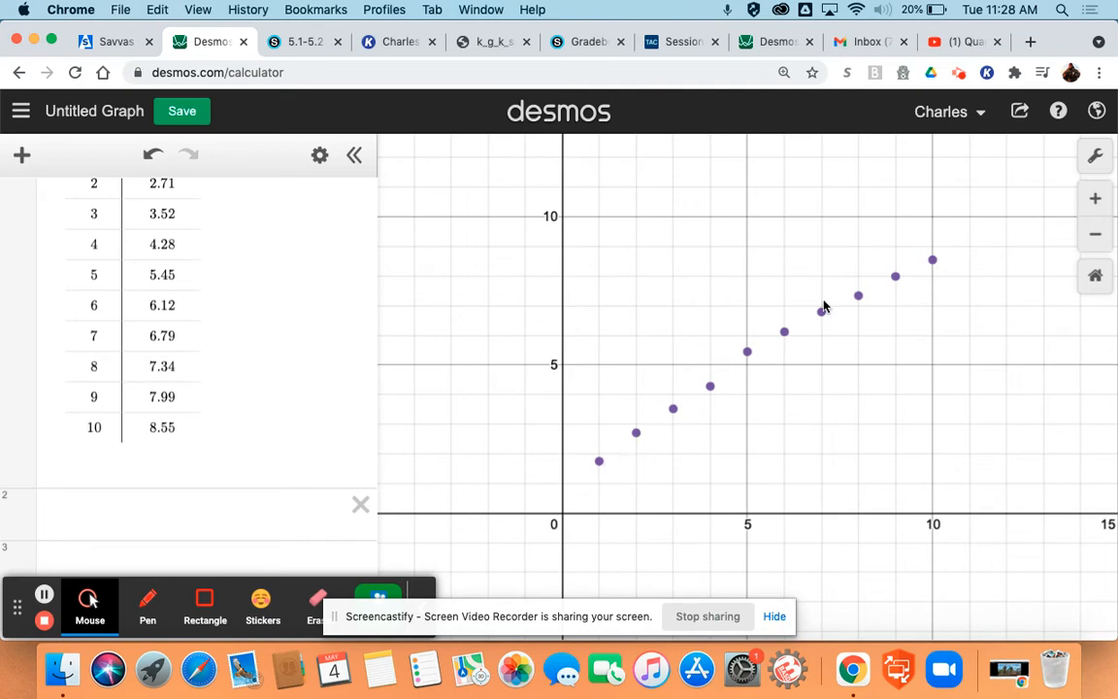
click(211, 513)
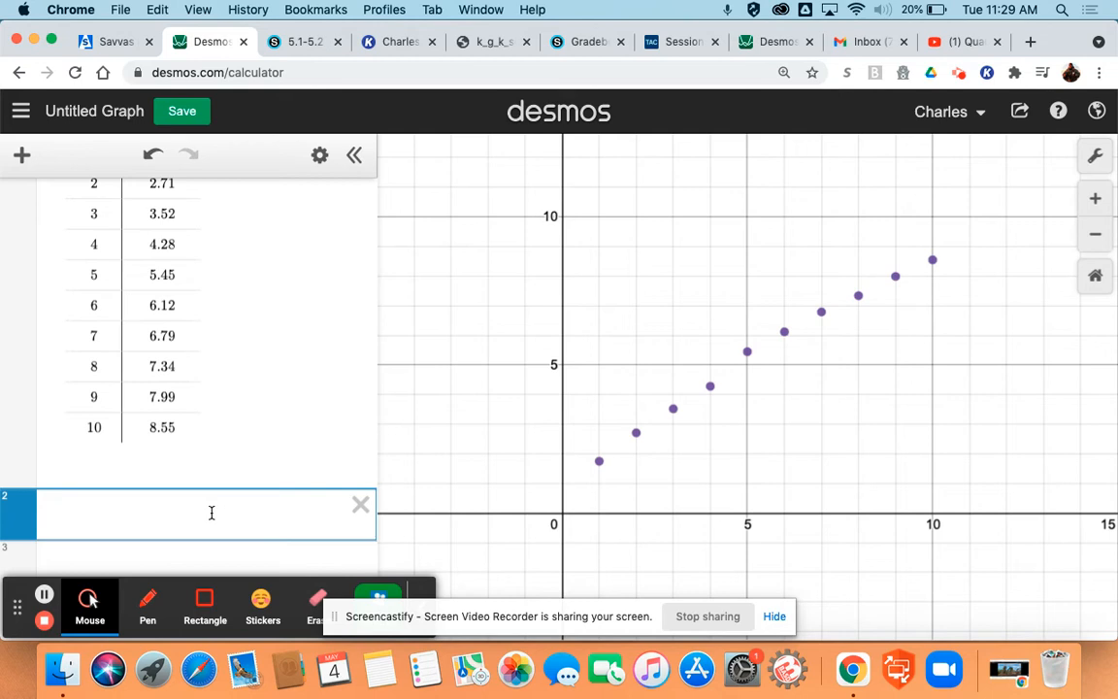
scroll(212, 513, up, 3)
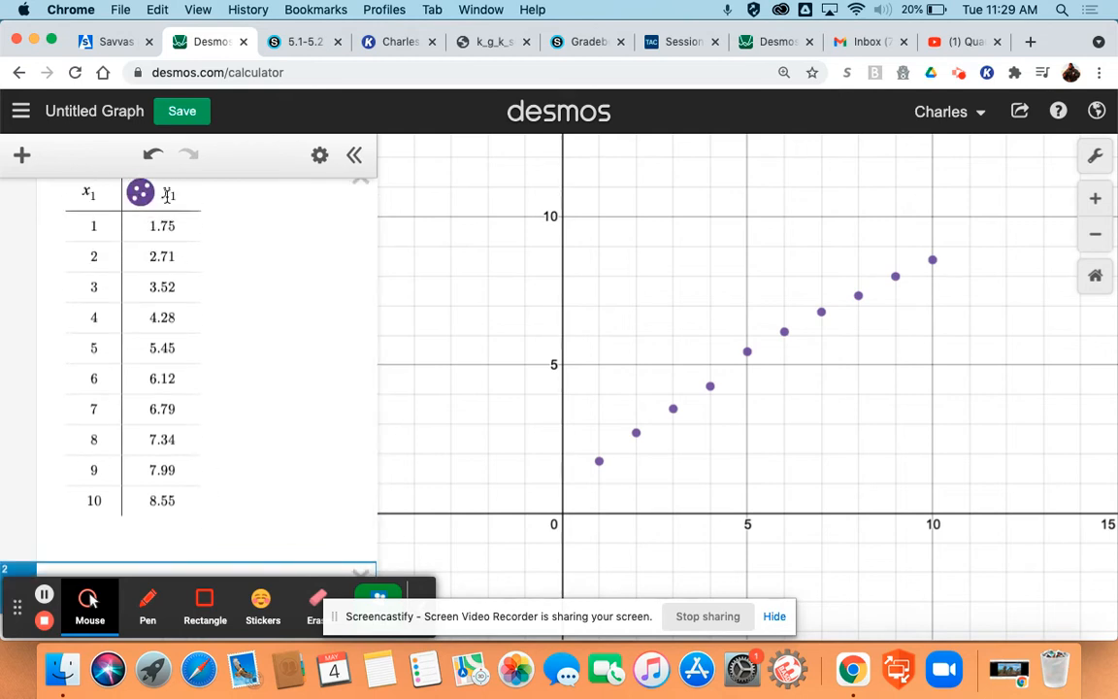
scroll(207, 344, down, 3)
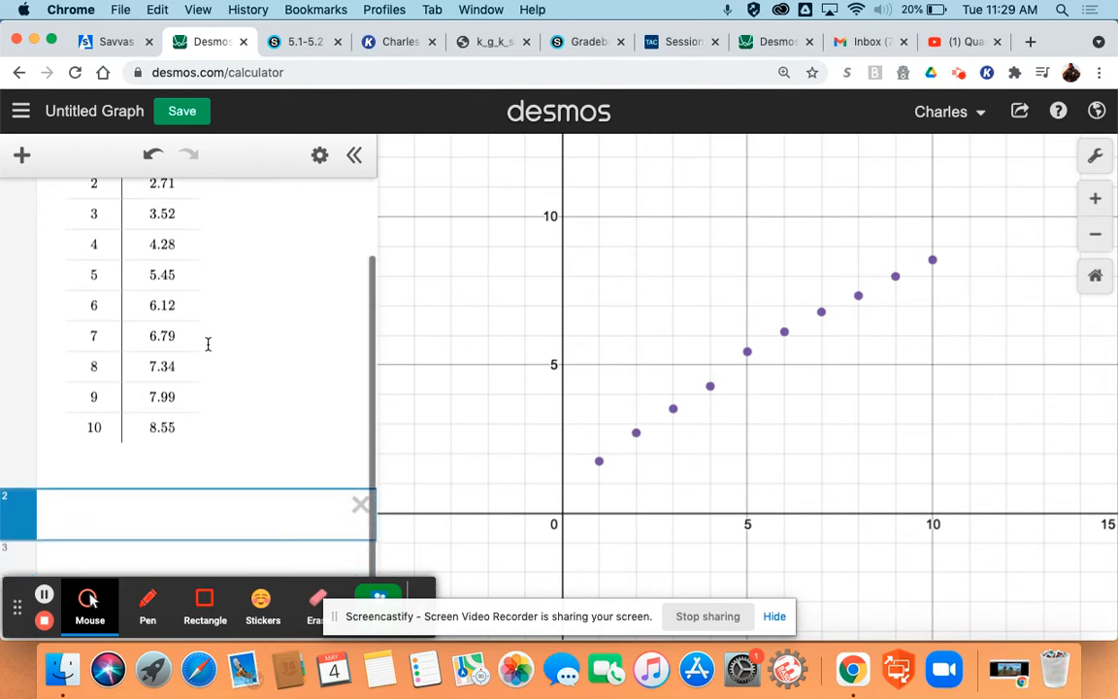
text(y1)
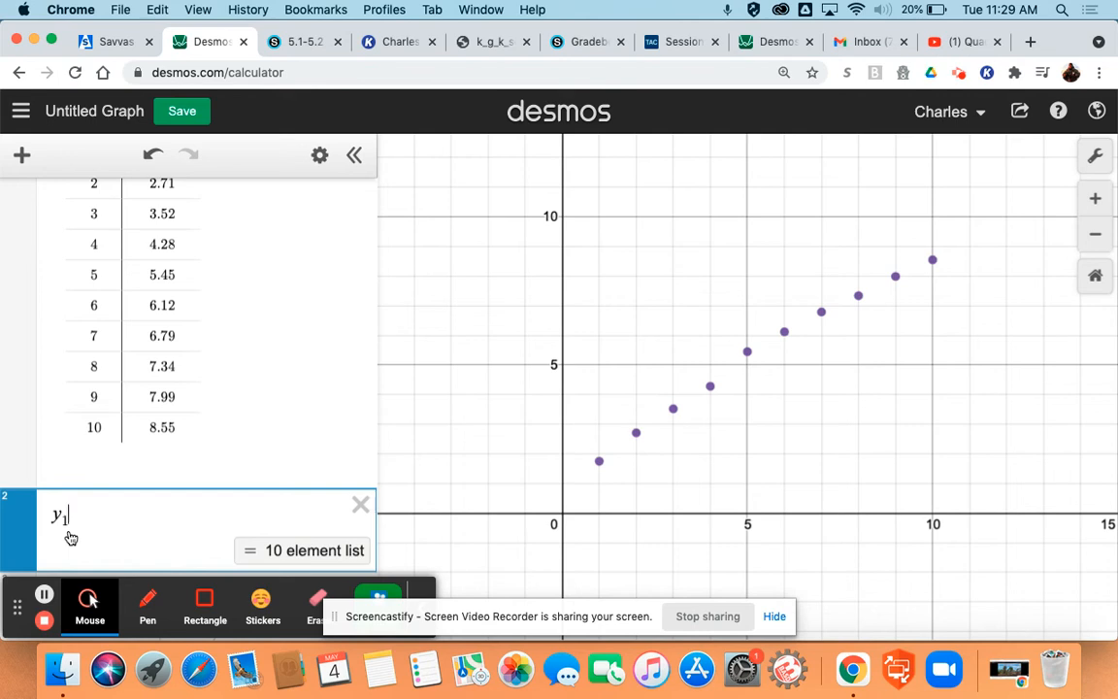
text(~)
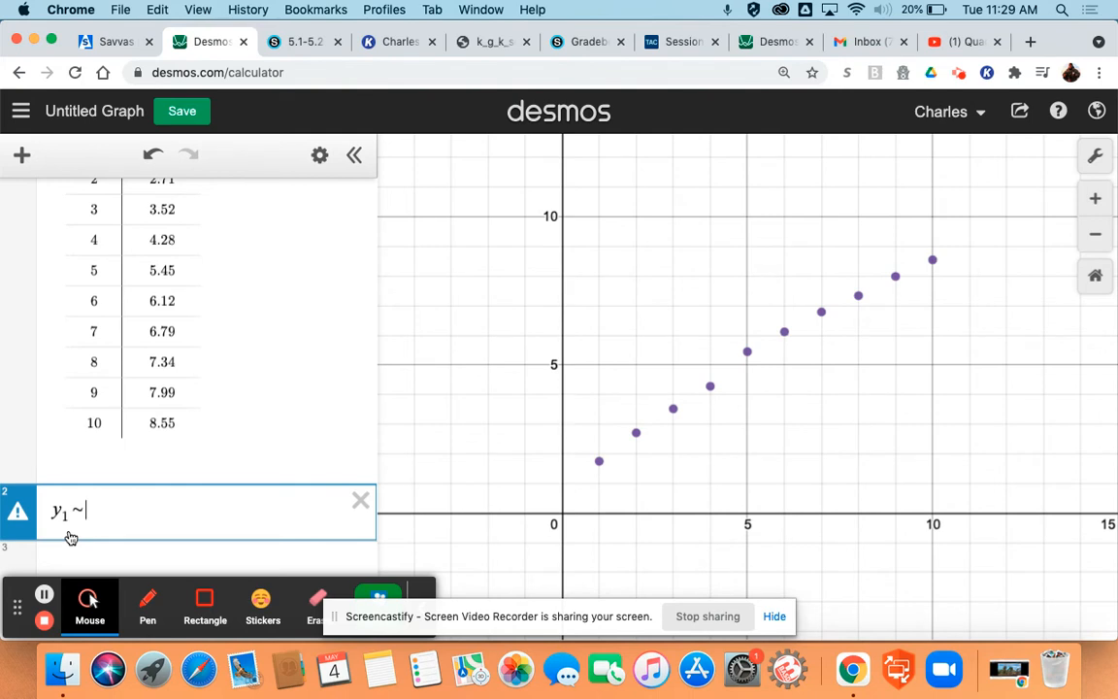
text(ax1)
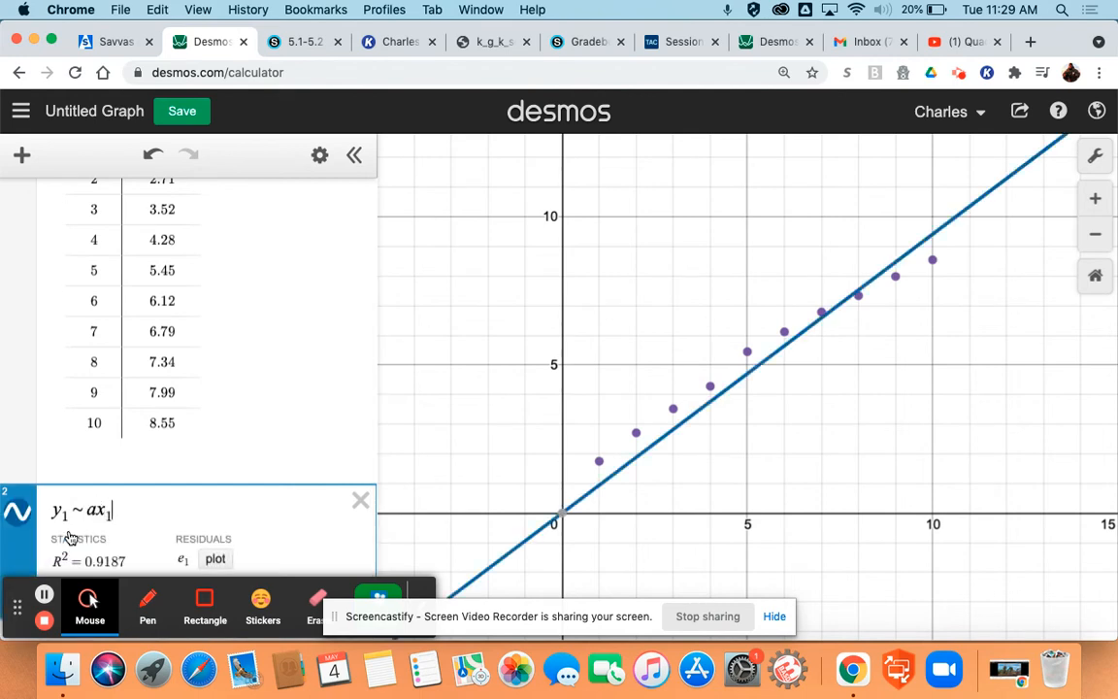
key(Return)
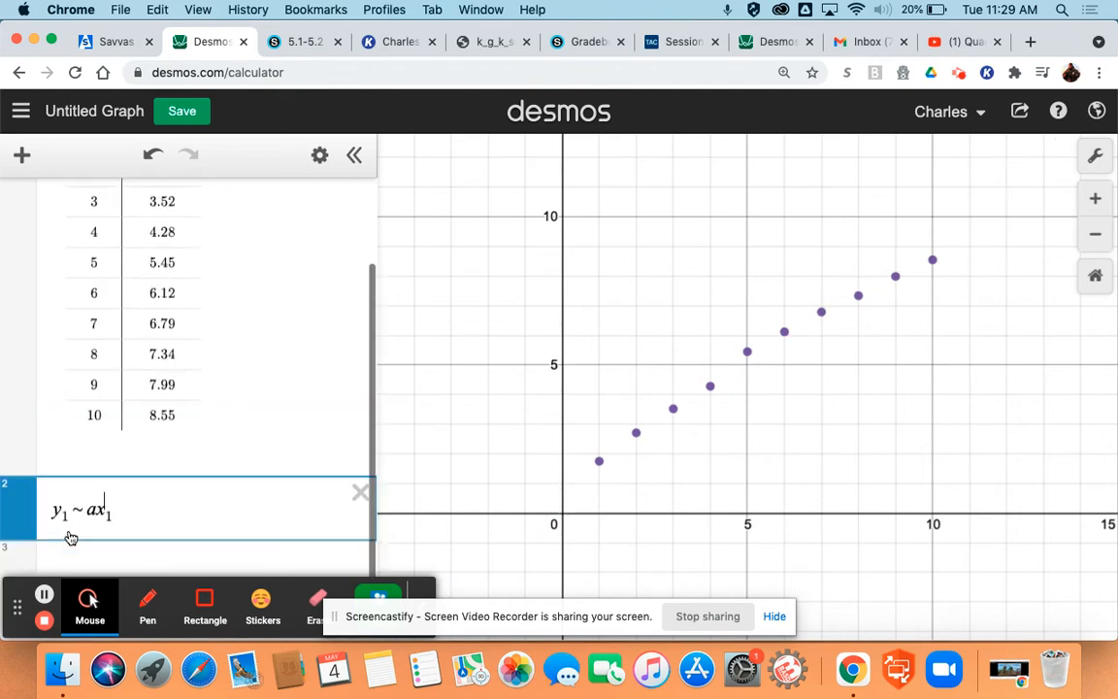
text(^2 )
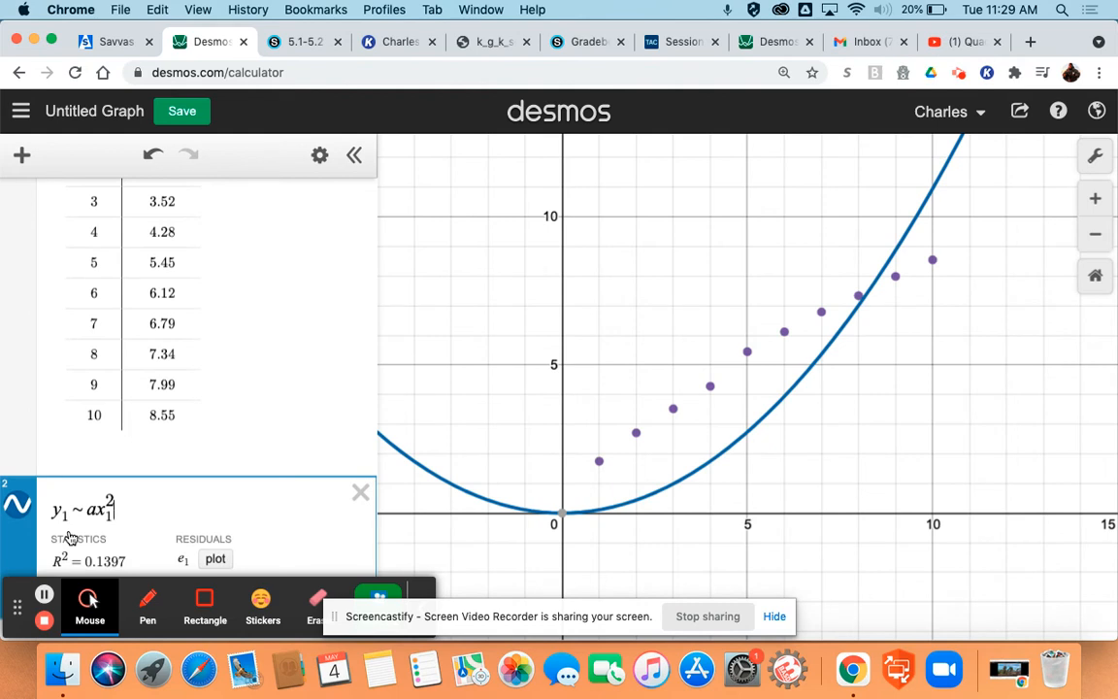
text(+ b)
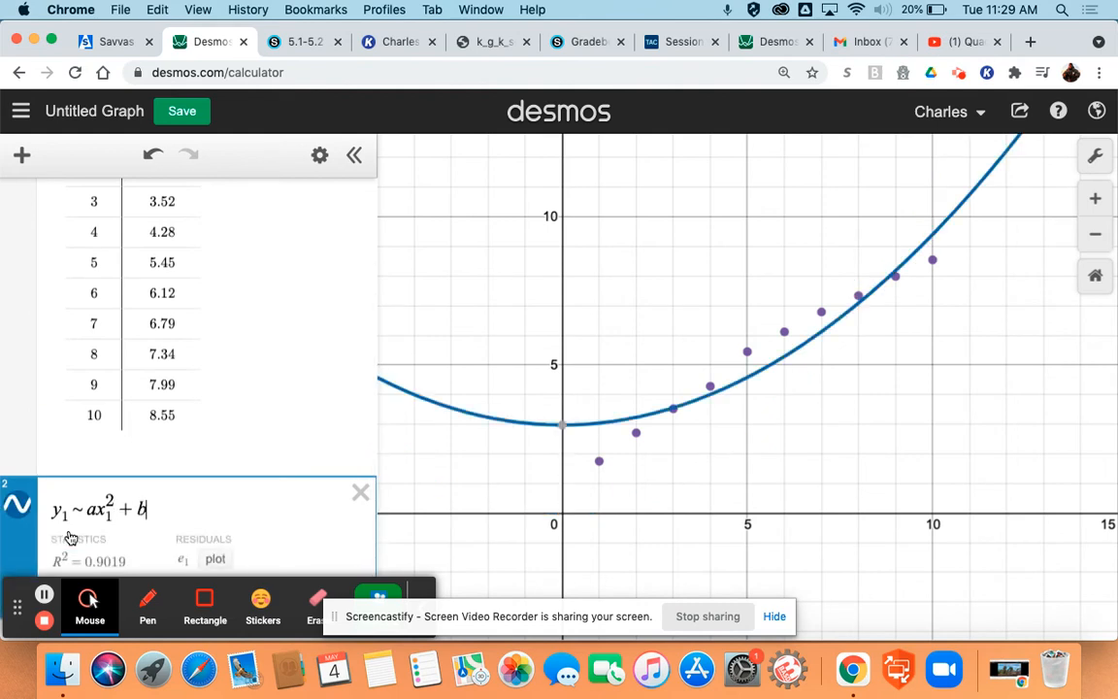
text(x1 + )
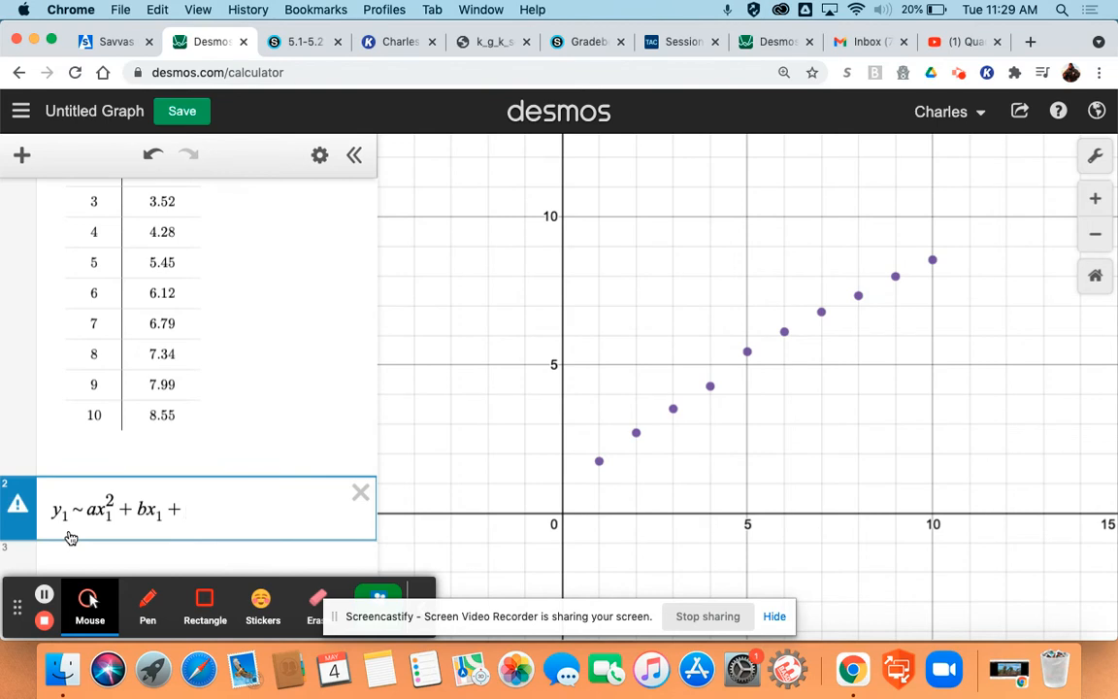
text(c)
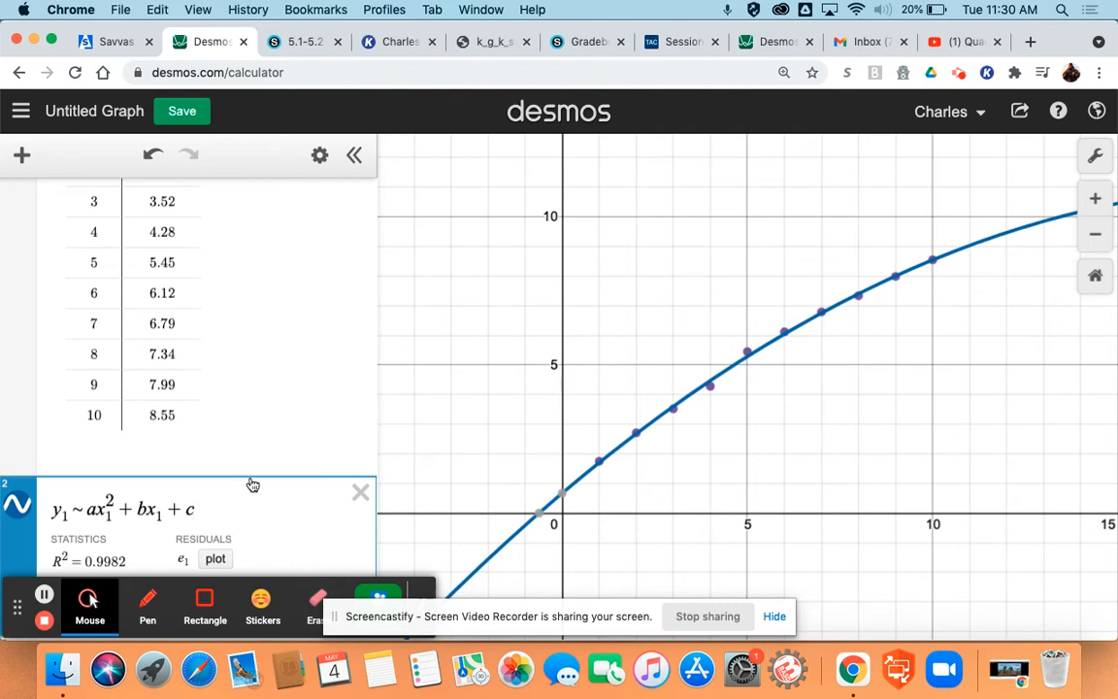
scroll(294, 382, down, 2)
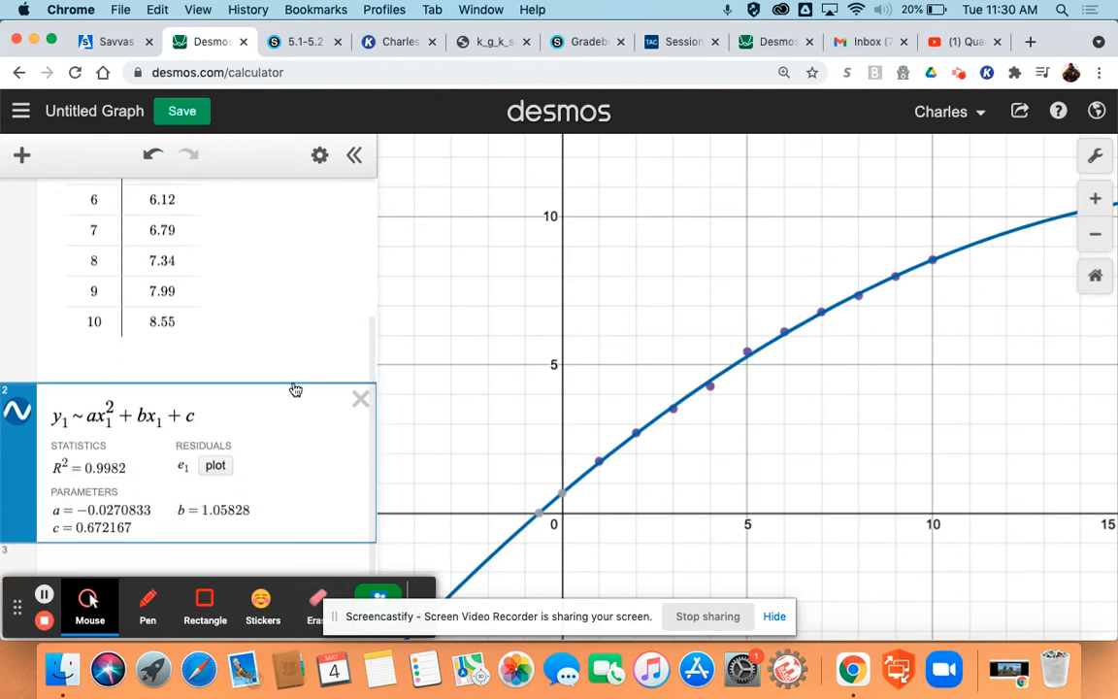